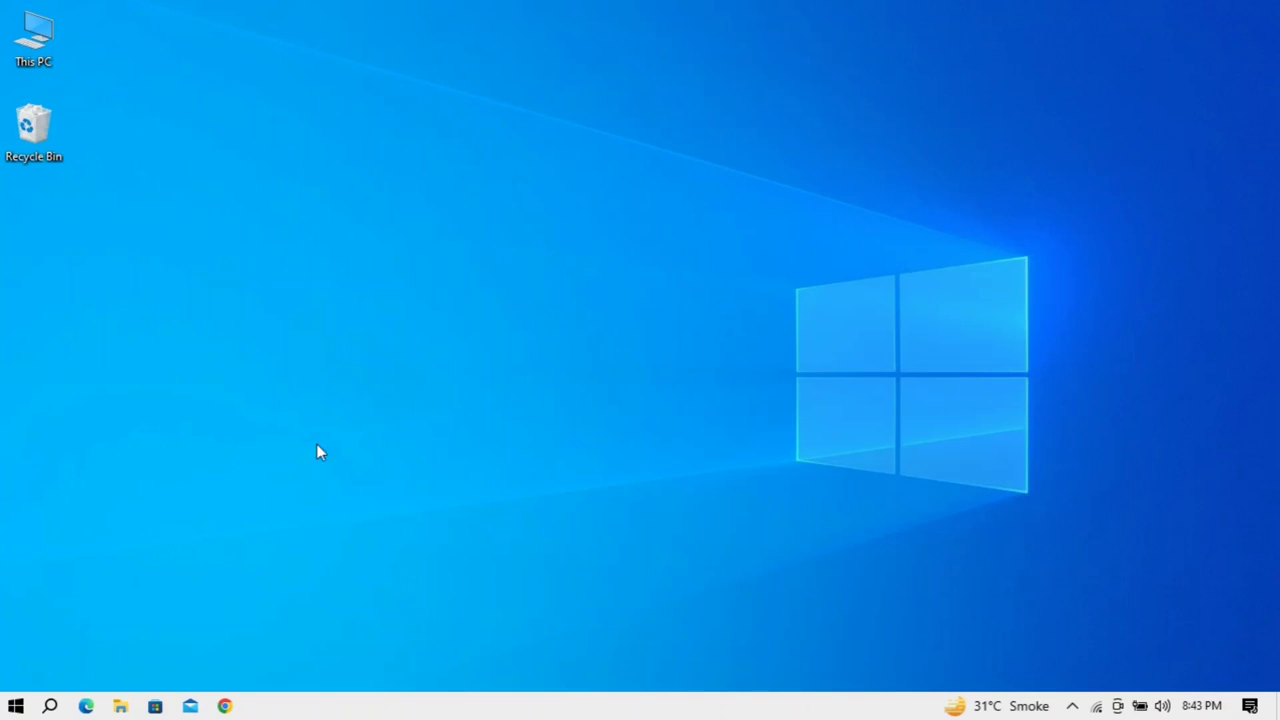
# Check the installed RAM in this PC's device specifications, highlighting the value, and close the Settings window
pyautogui.rightClick(45, 42)
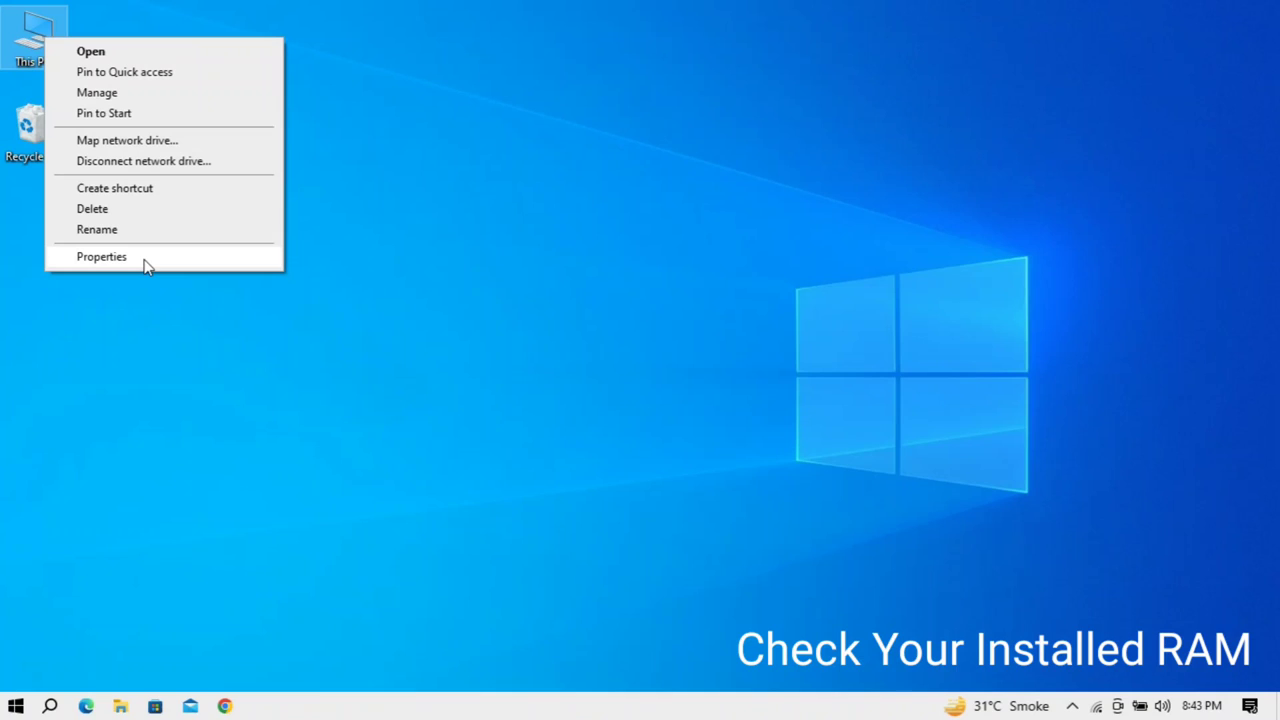
pyautogui.click(101, 257)
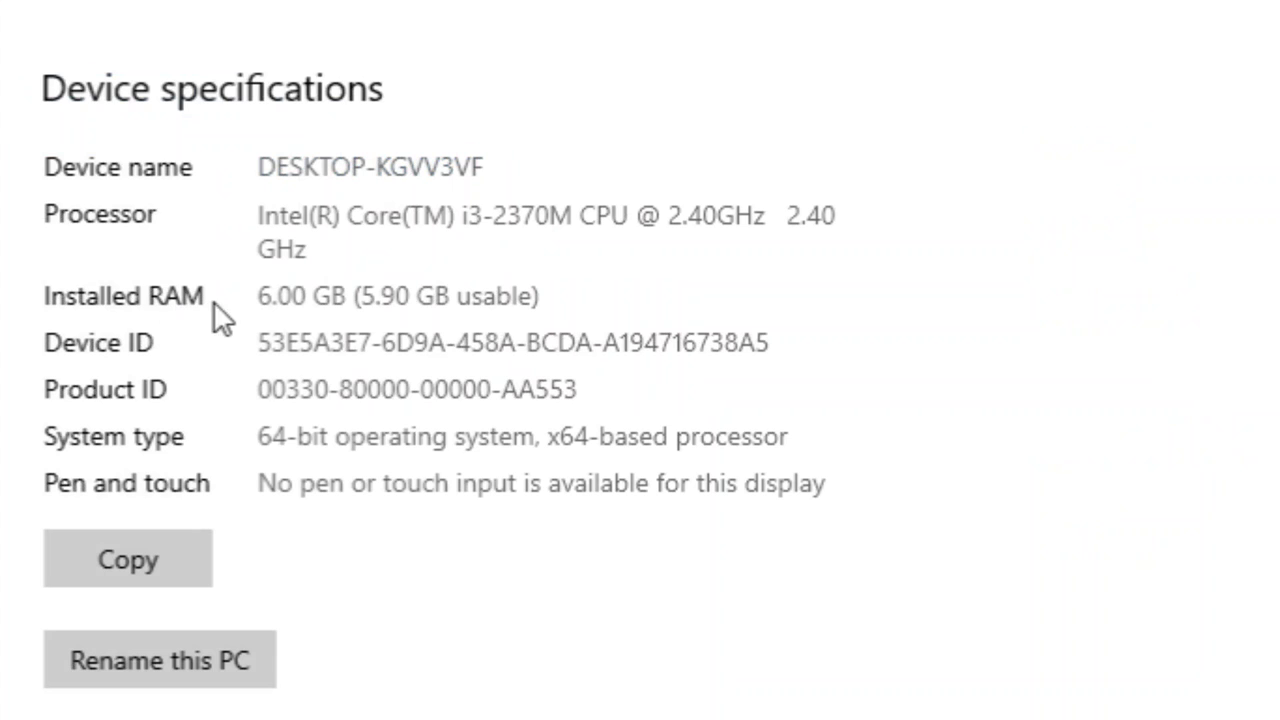
pyautogui.moveTo(260, 297)
pyautogui.mouseDown()
pyautogui.moveTo(540, 315)
pyautogui.moveTo(500, 297)
pyautogui.moveTo(257, 288)
pyautogui.mouseUp()
pyautogui.click(577, 318)
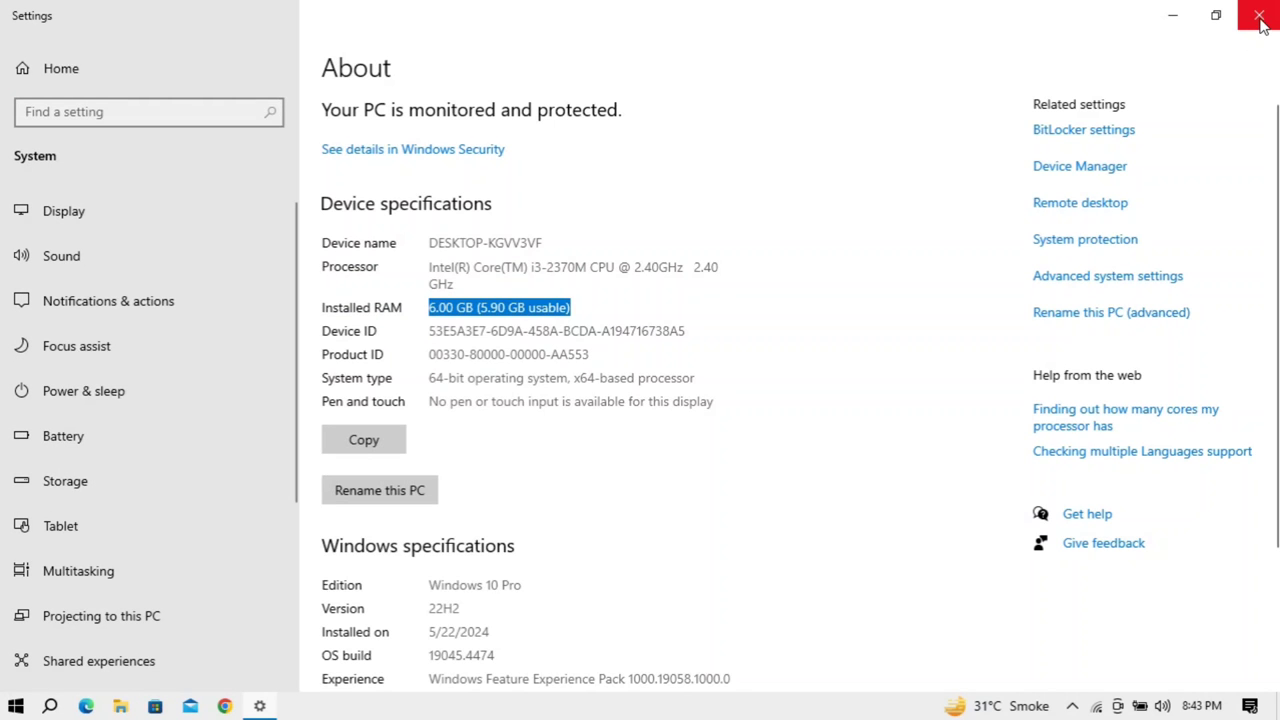
pyautogui.click(1260, 18)
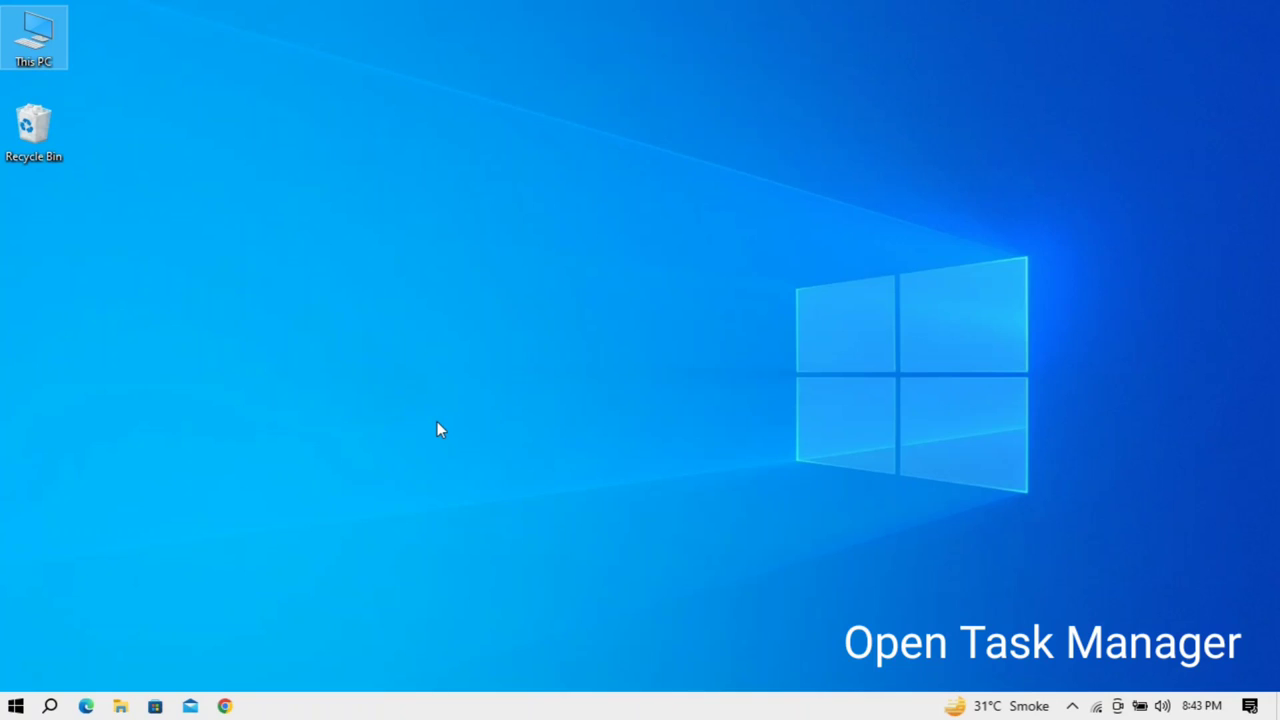
# Open Task Manager and maximize its window
pyautogui.rightClick(513, 709)
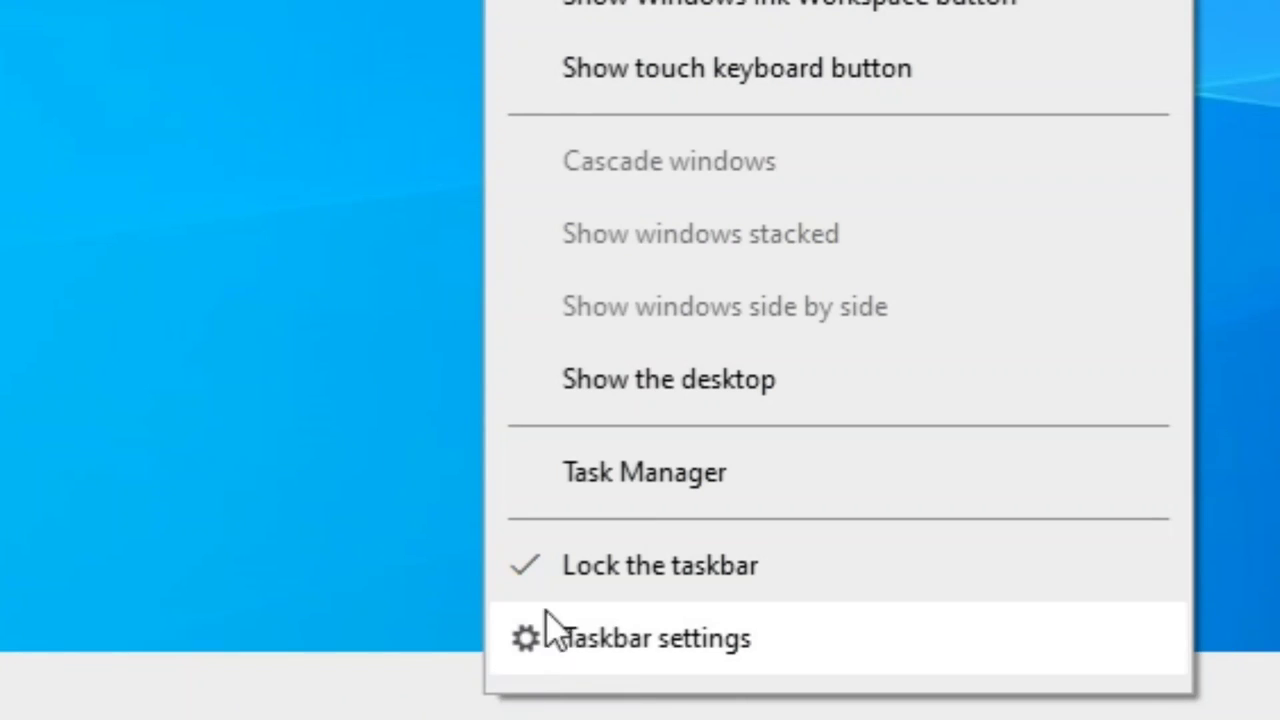
pyautogui.click(681, 479)
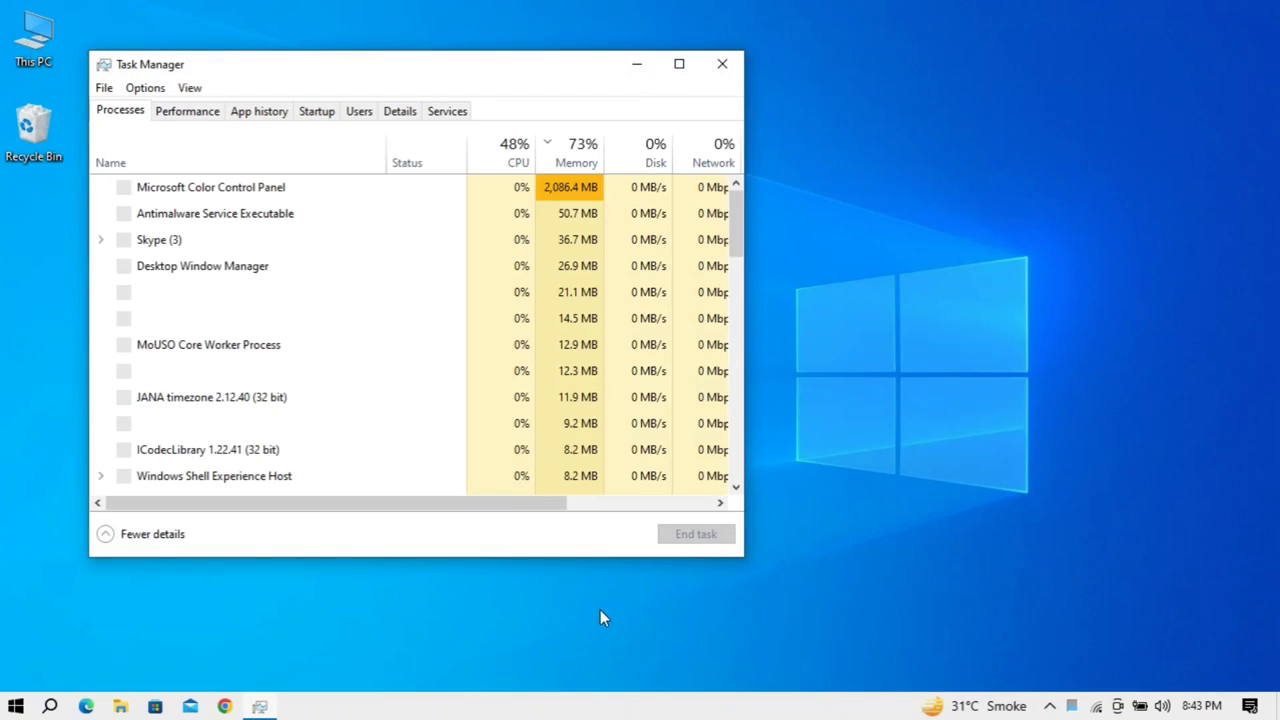
pyautogui.click(680, 64)
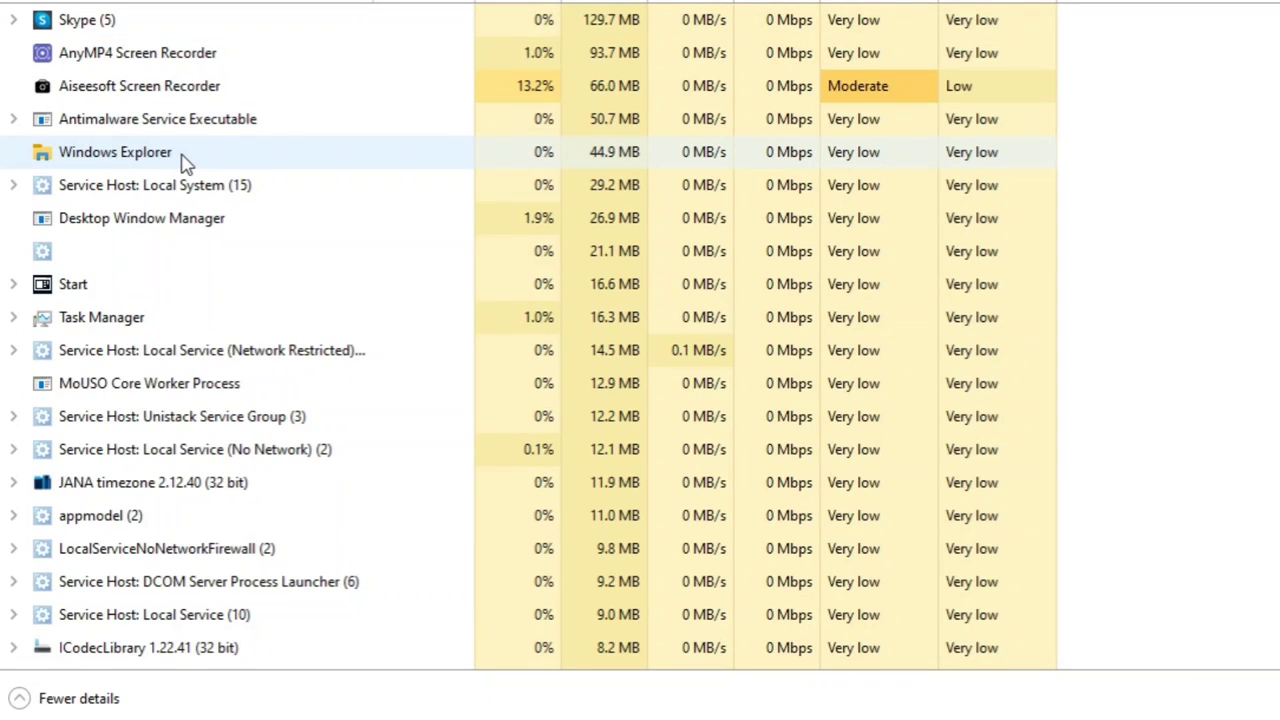
# Expand the Service Host groups Local System, Local Service (Network Restricted), Unistack Service Group and Local Service (No Network) to examine their services and memory use
pyautogui.click(16, 155)
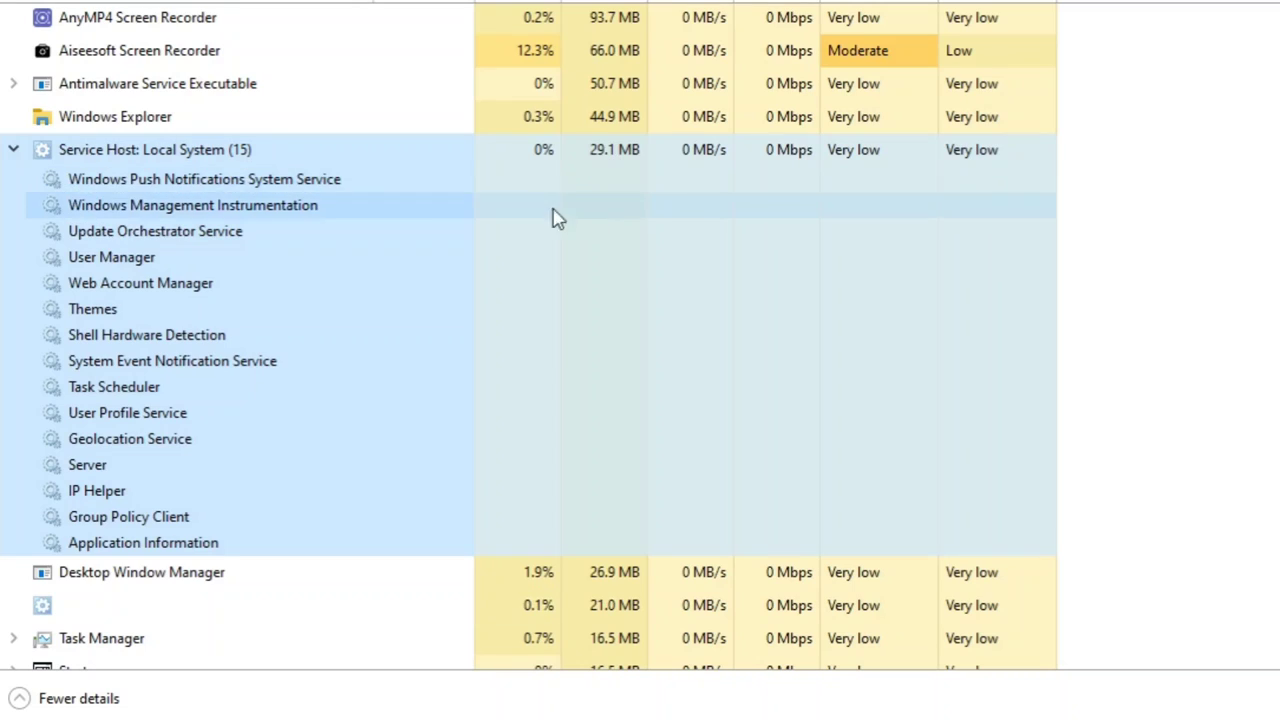
pyautogui.scroll(-3, 249, 343)
pyautogui.scroll(-4, 249, 345)
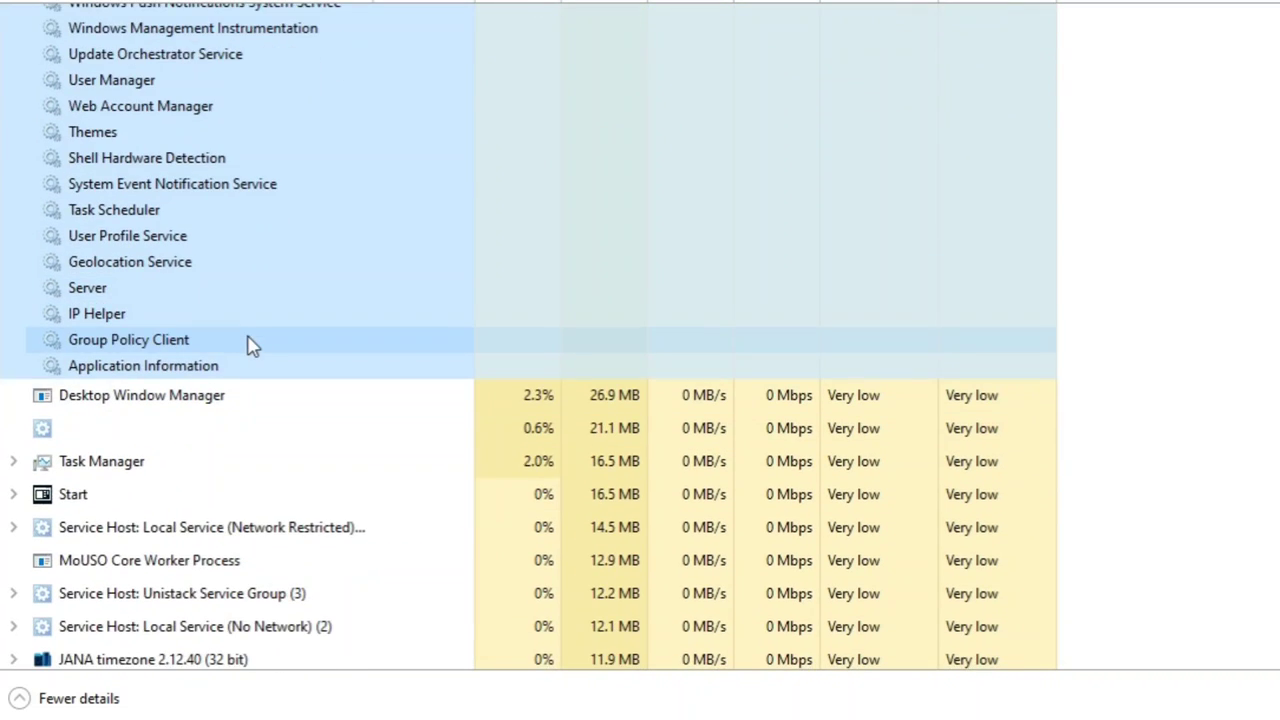
pyautogui.scroll(-1, 249, 345)
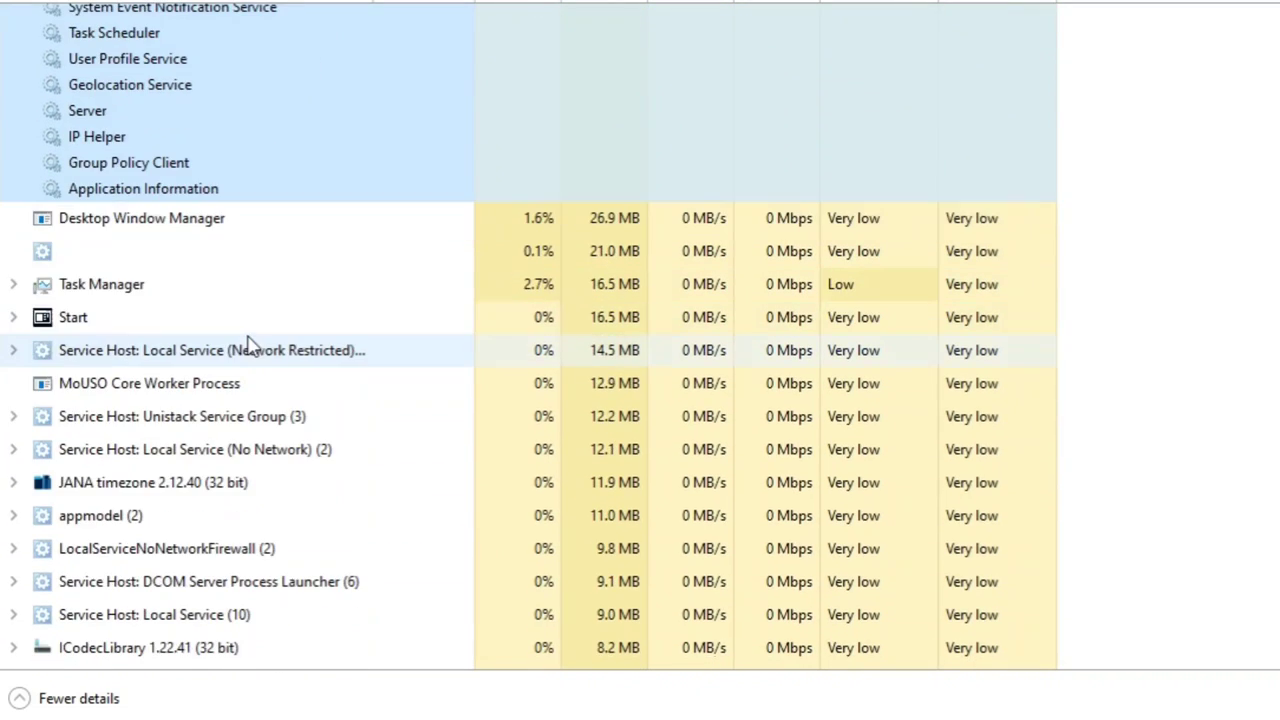
pyautogui.click(14, 352)
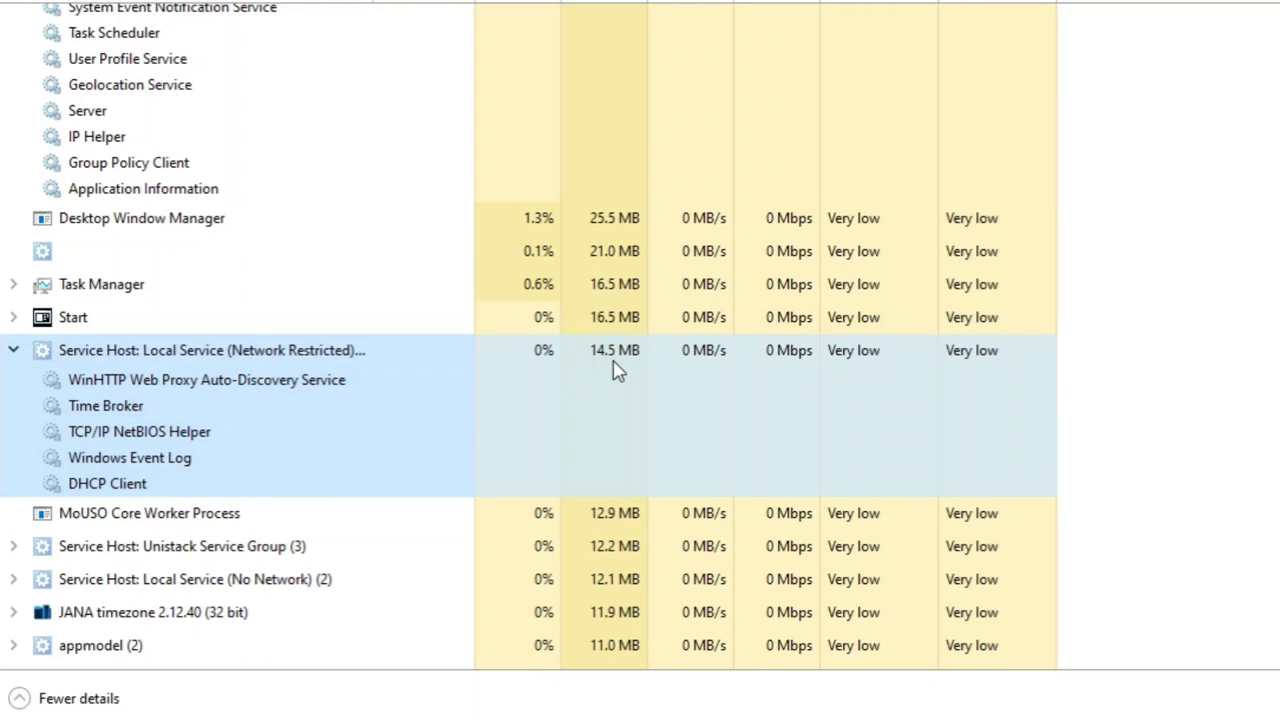
pyautogui.scroll(-2, 325, 404)
pyautogui.scroll(-2, 325, 404)
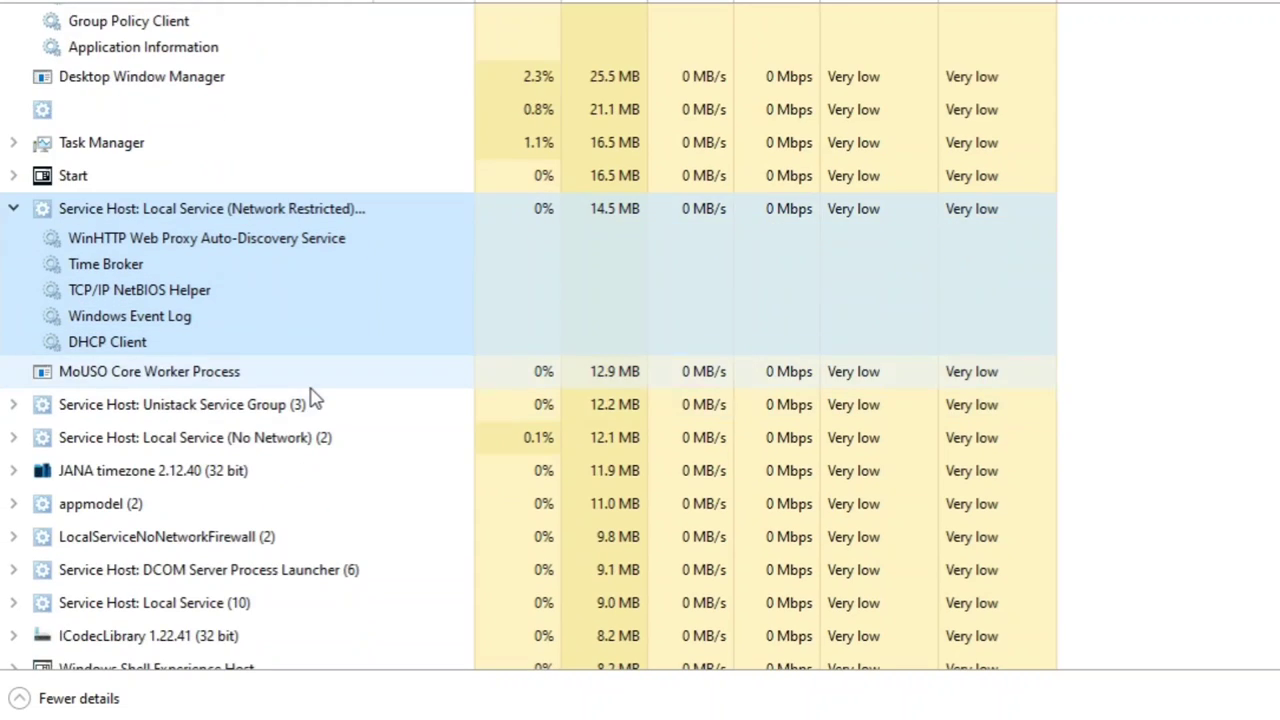
pyautogui.click(13, 405)
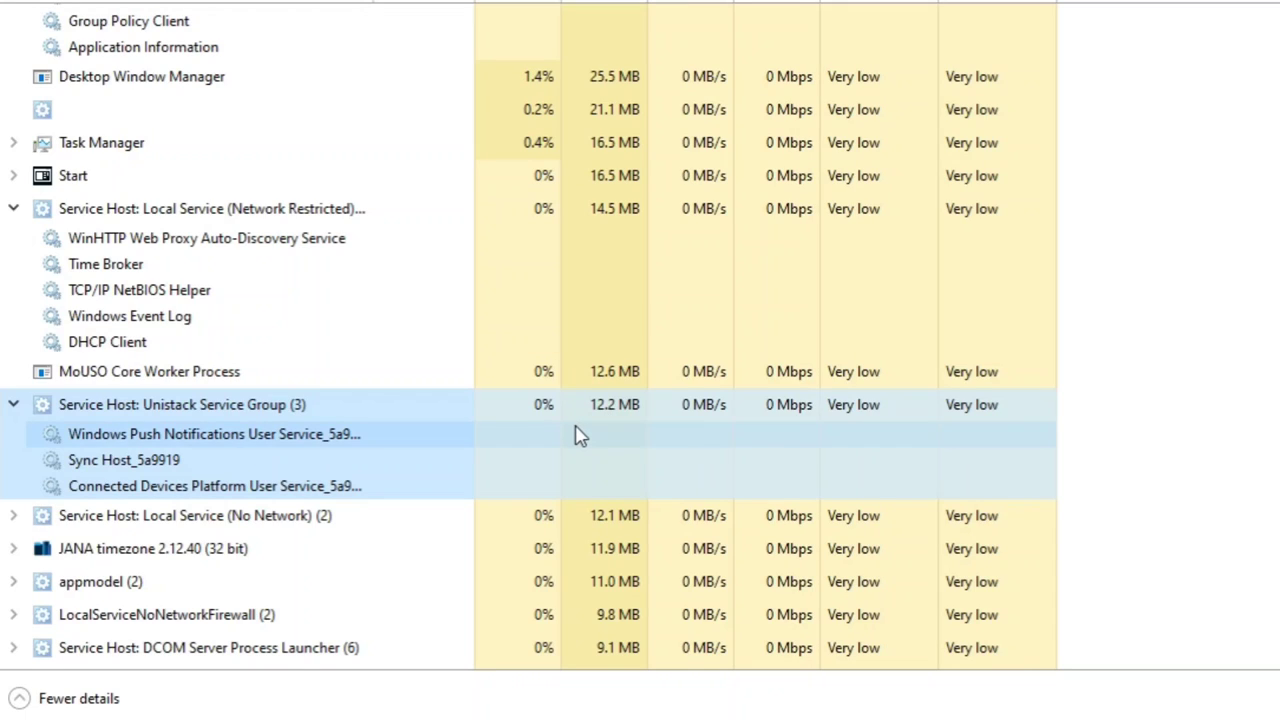
pyautogui.scroll(-2, 580, 432)
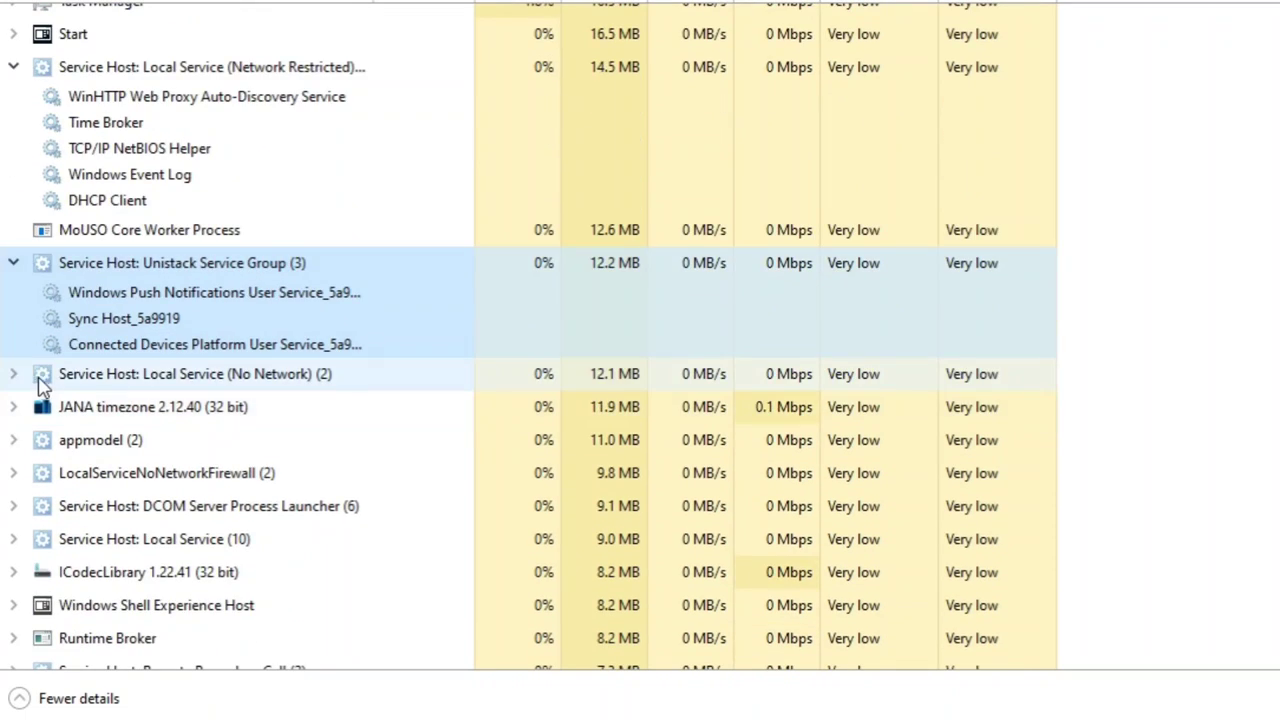
pyautogui.click(14, 377)
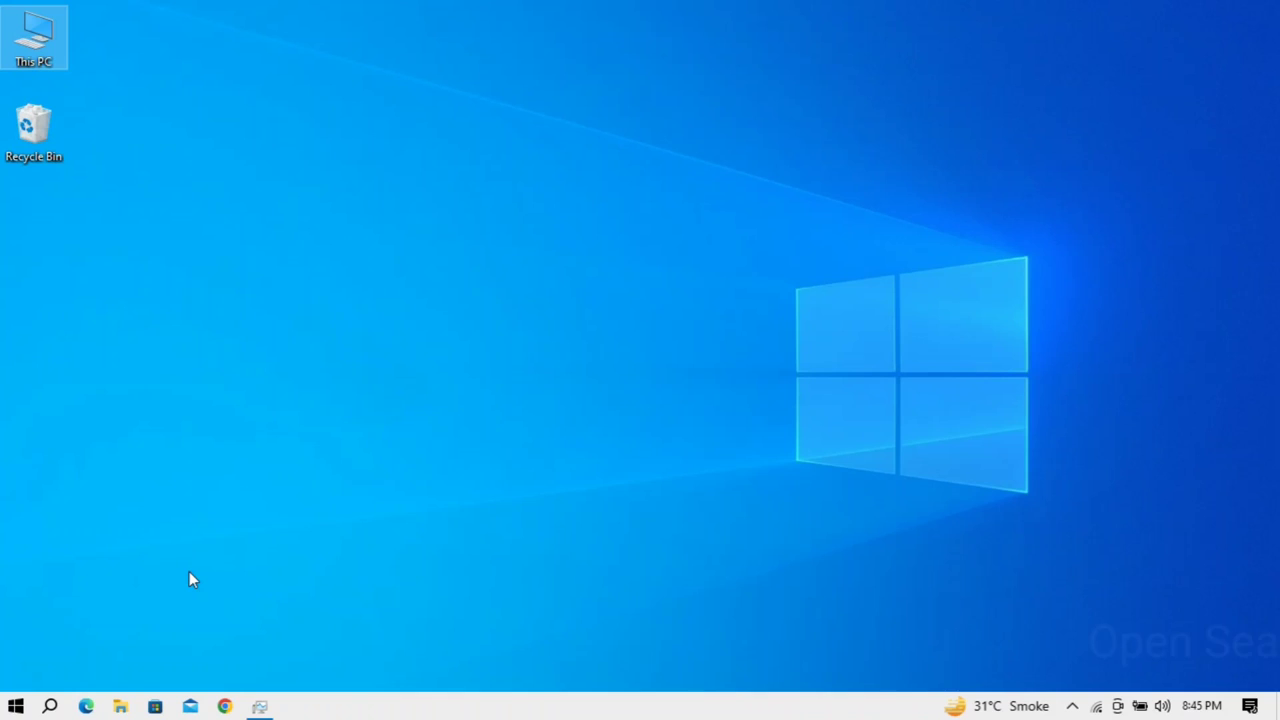
# Search Windows for "registry editor", launch Registry Editor and allow it to make changes
pyautogui.click(50, 706)
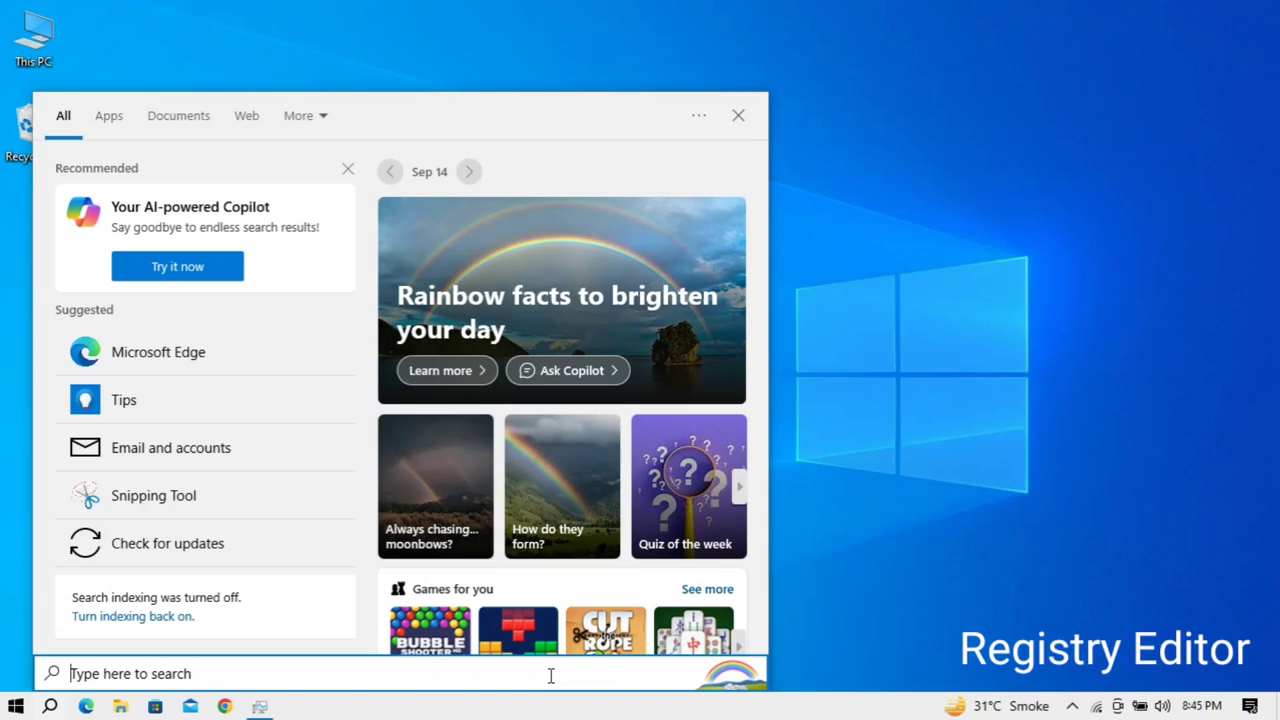
pyautogui.write('r')
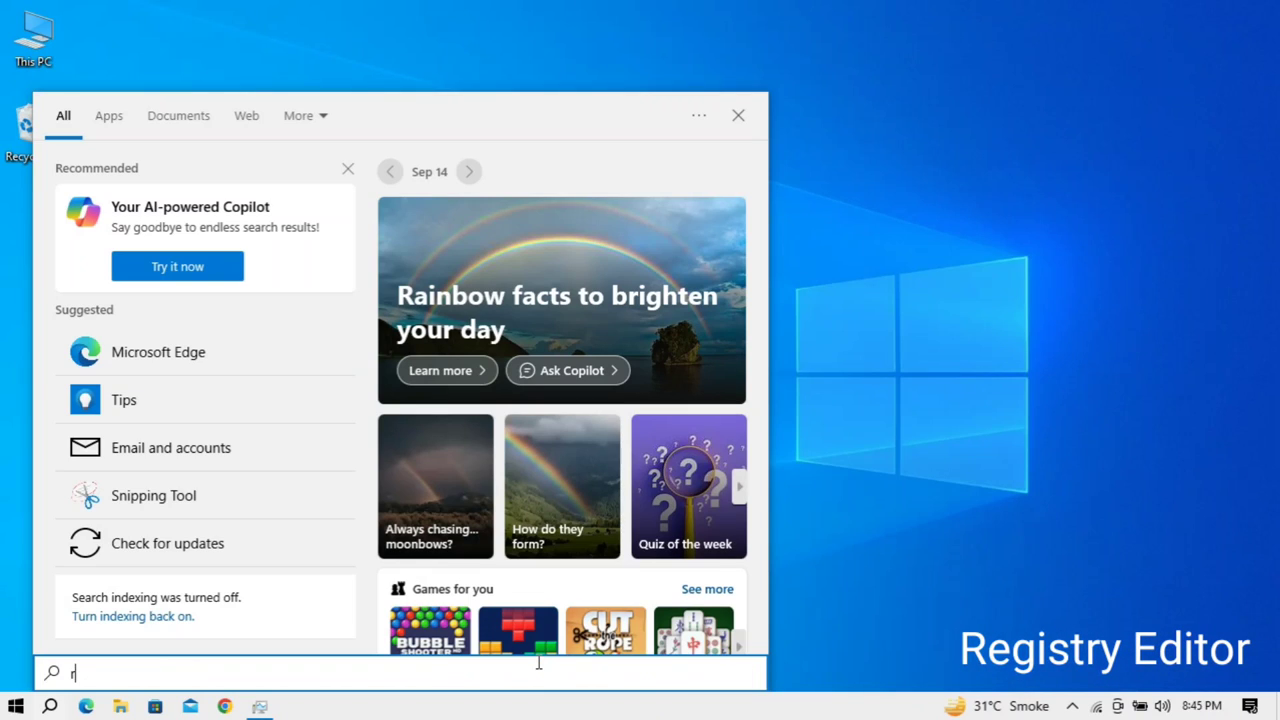
pyautogui.write('egist')
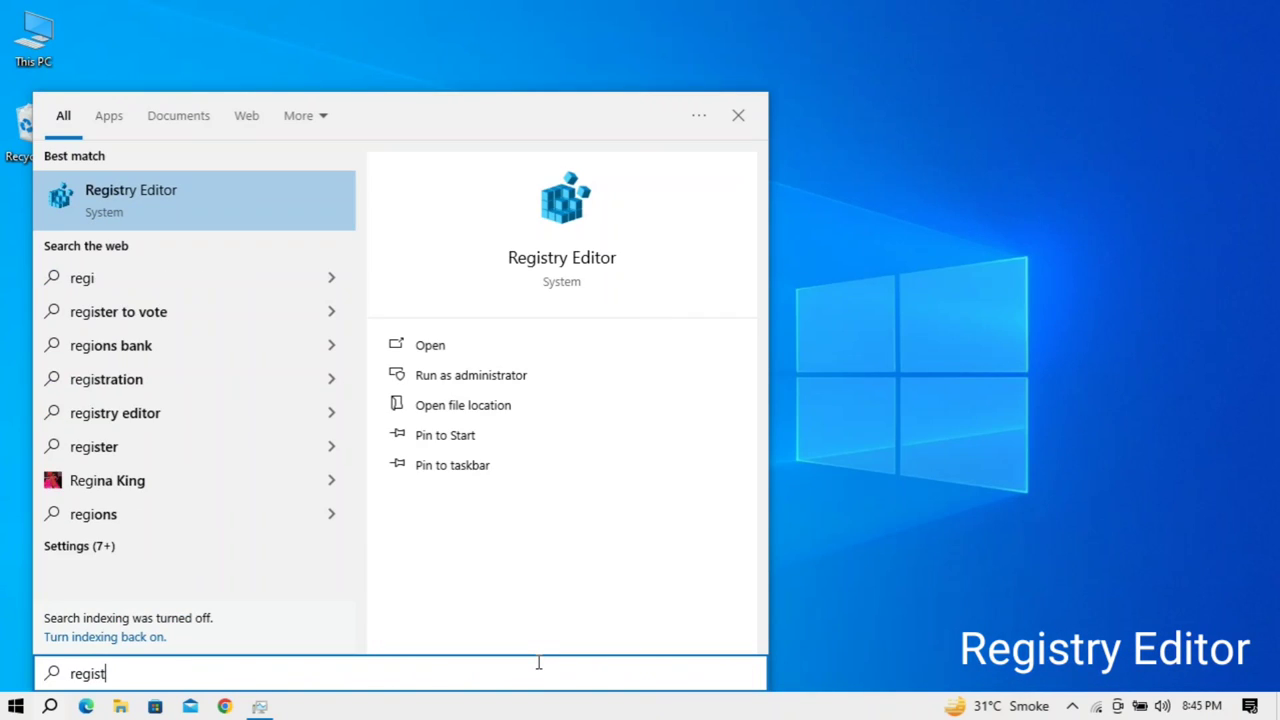
pyautogui.write('ry e')
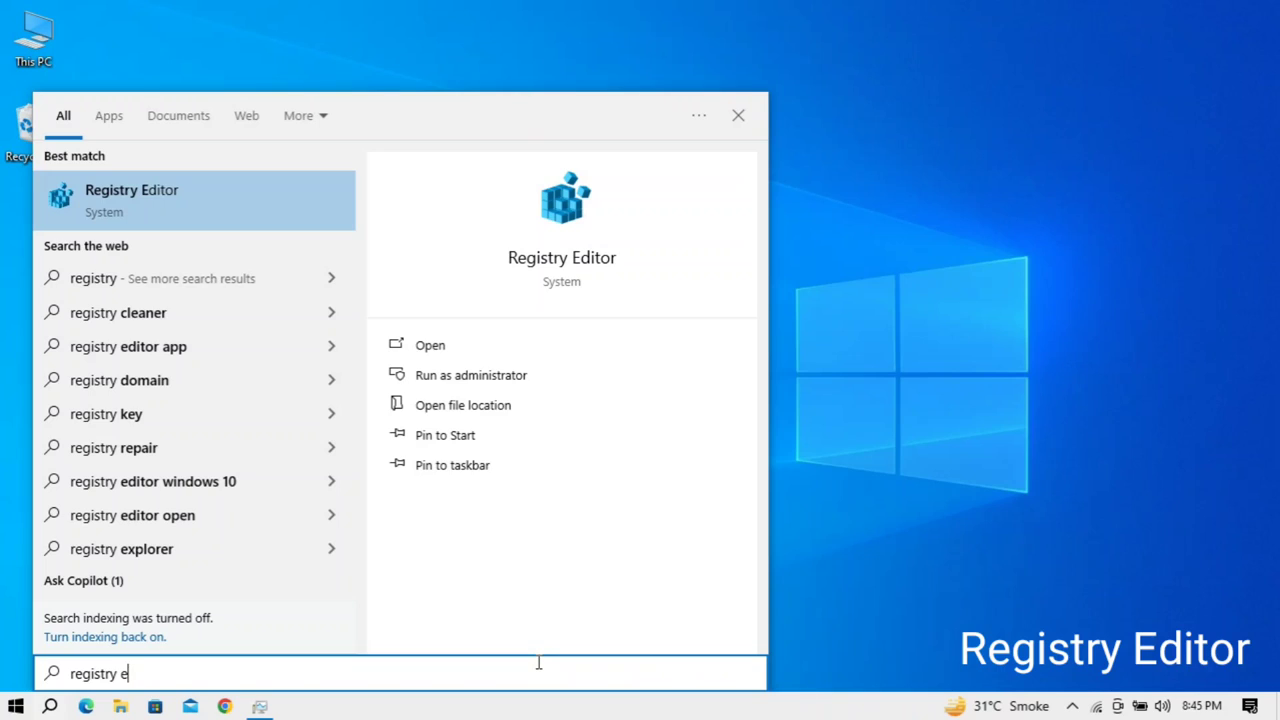
pyautogui.write('ditor')
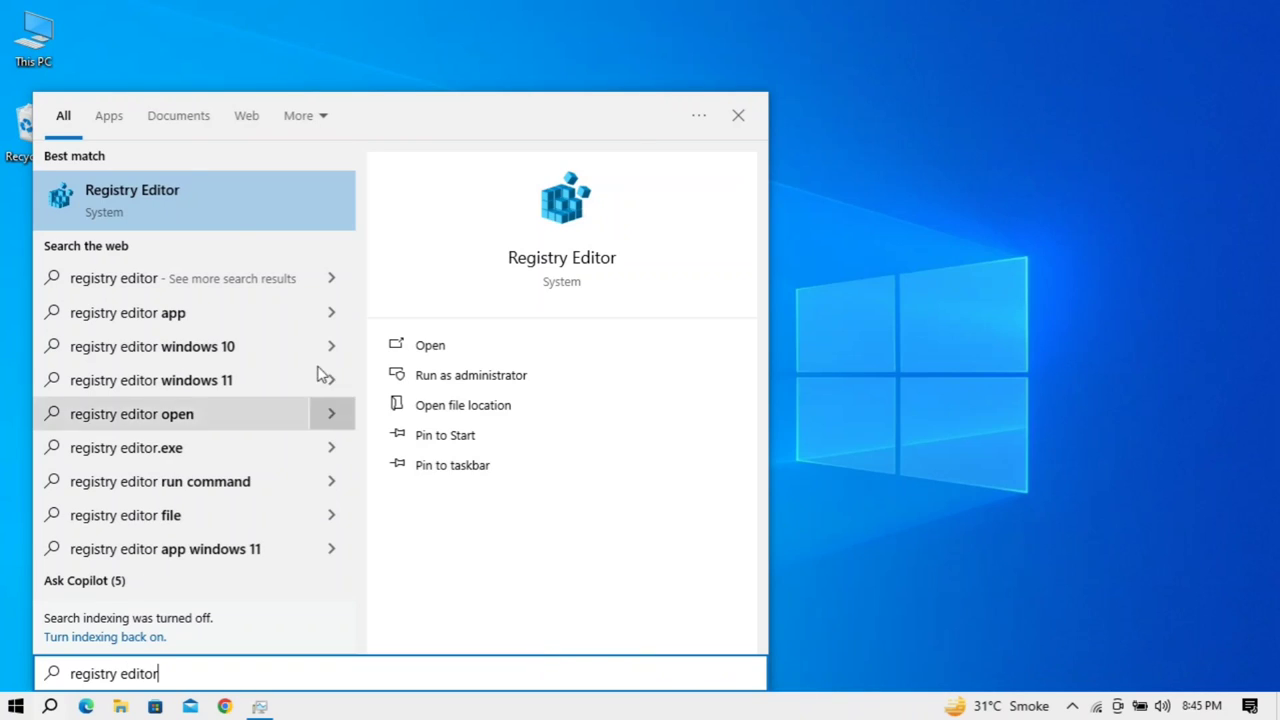
pyautogui.click(180, 209)
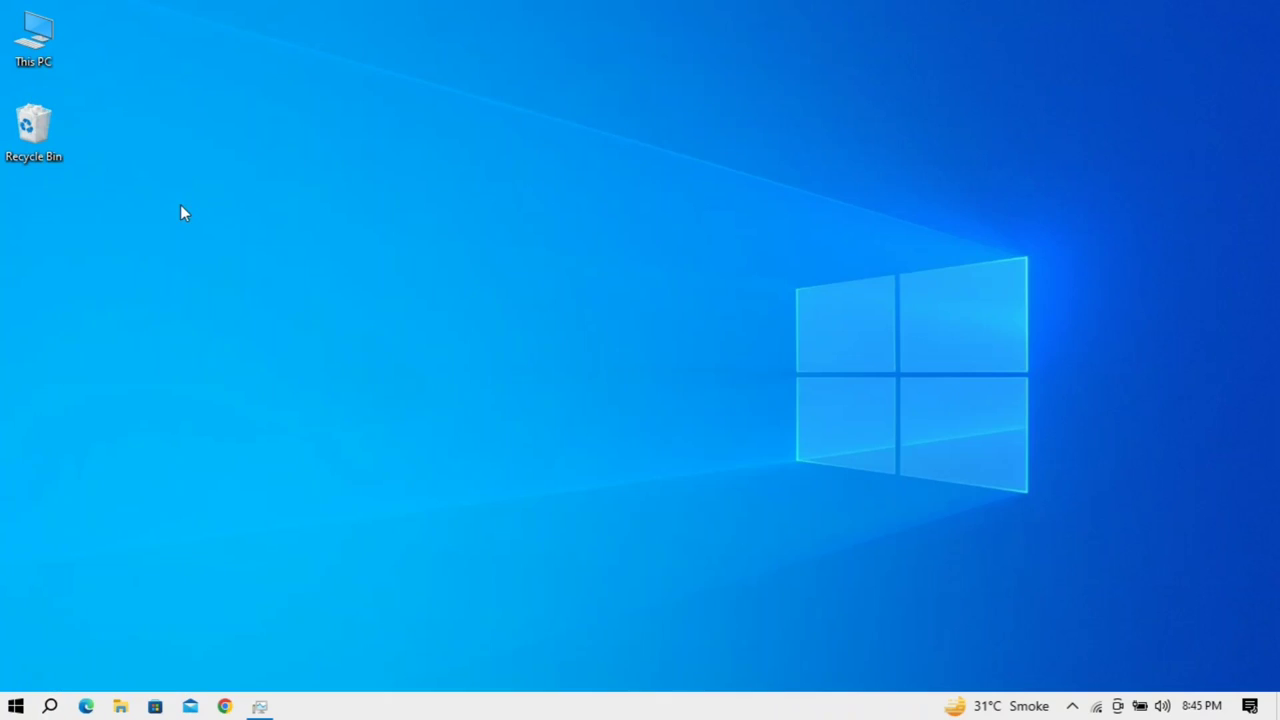
pyautogui.click(530, 482)
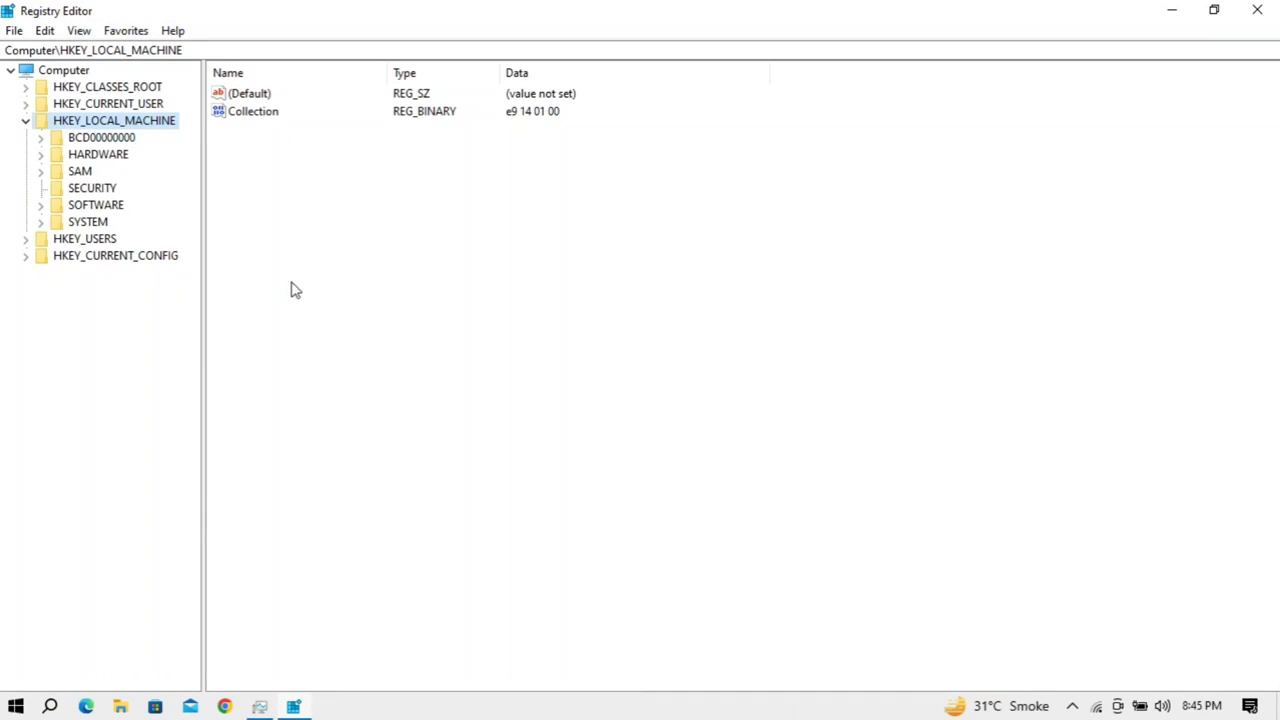
# Go to the registry key HKEY_LOCAL_MACHINE\SYSTEM\CurrentControlSet\Control
pyautogui.click(25, 121)
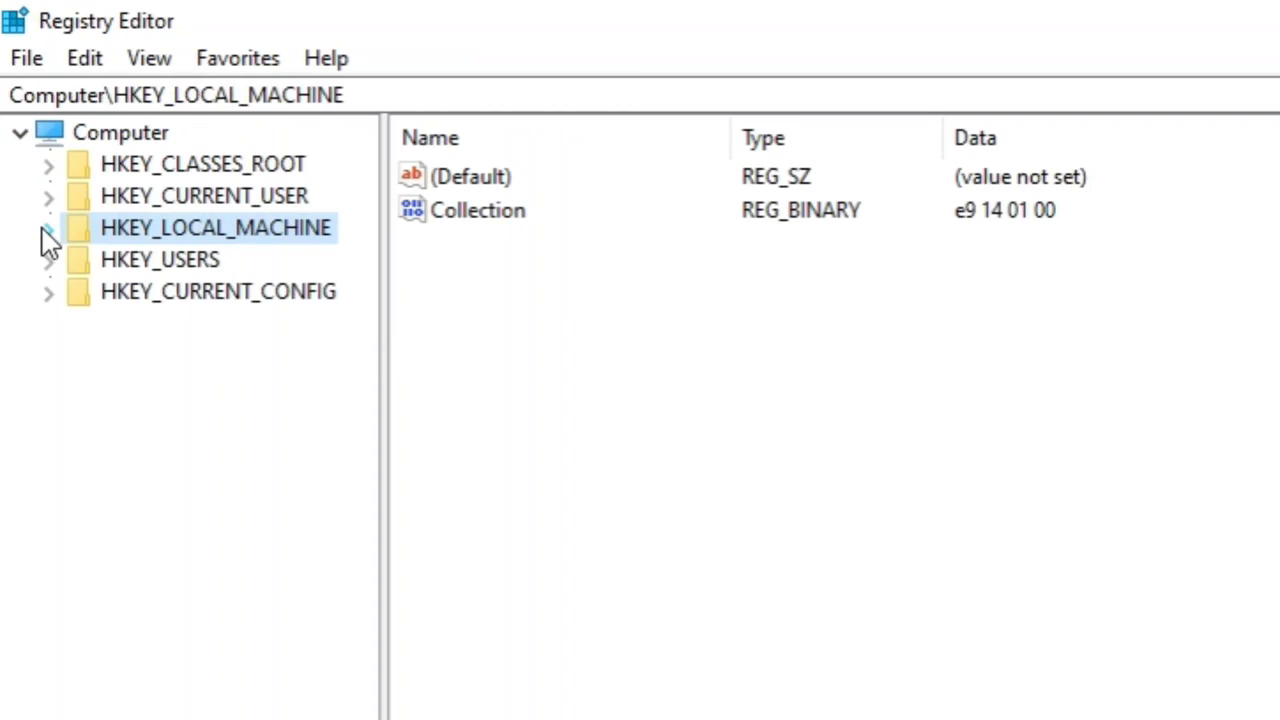
pyautogui.click(25, 121)
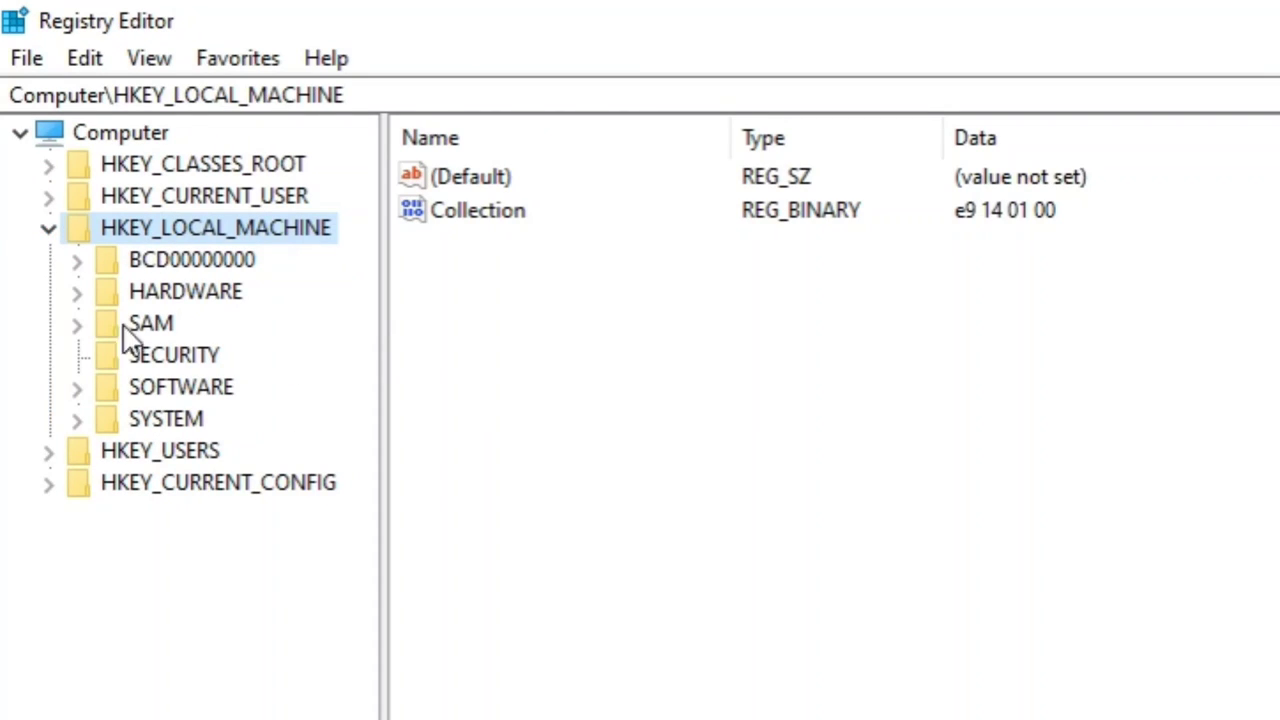
pyautogui.click(78, 420)
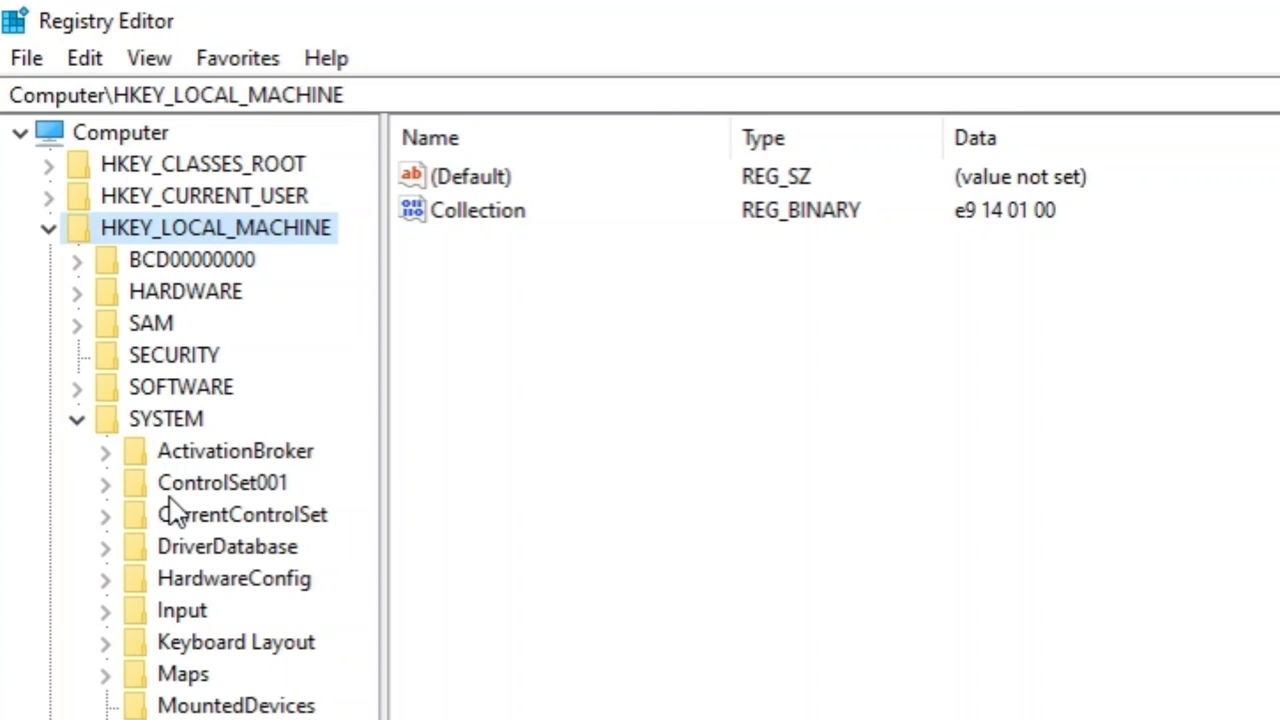
pyautogui.click(106, 516)
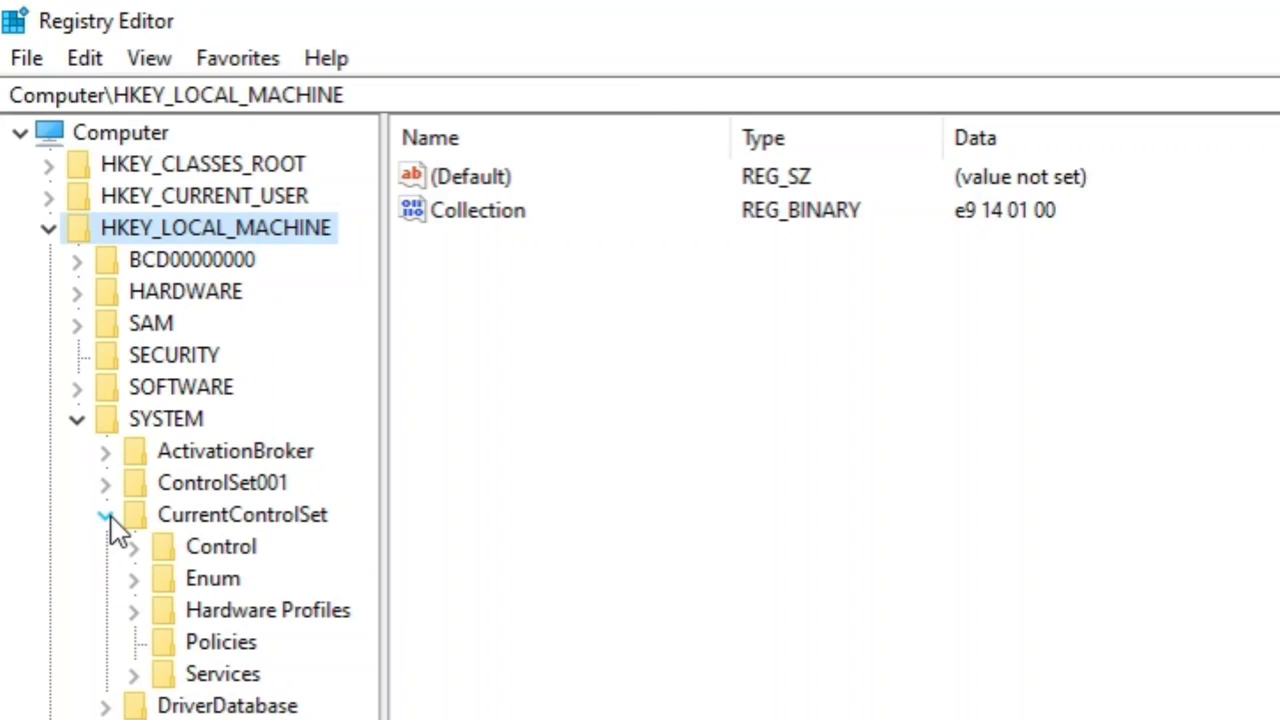
pyautogui.click(210, 556)
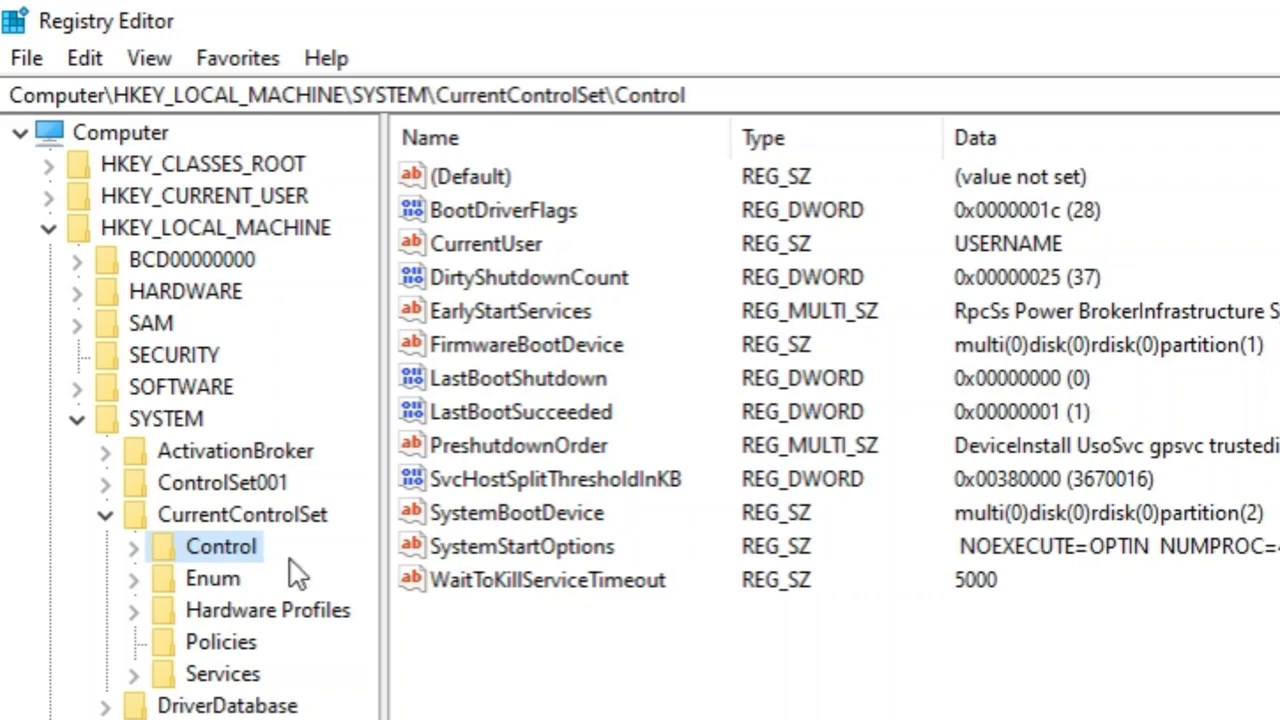
# Set the SvcHostSplitThresholdInKB value data to 600000 in hexadecimal base, and close Registry Editor
pyautogui.click(660, 486)
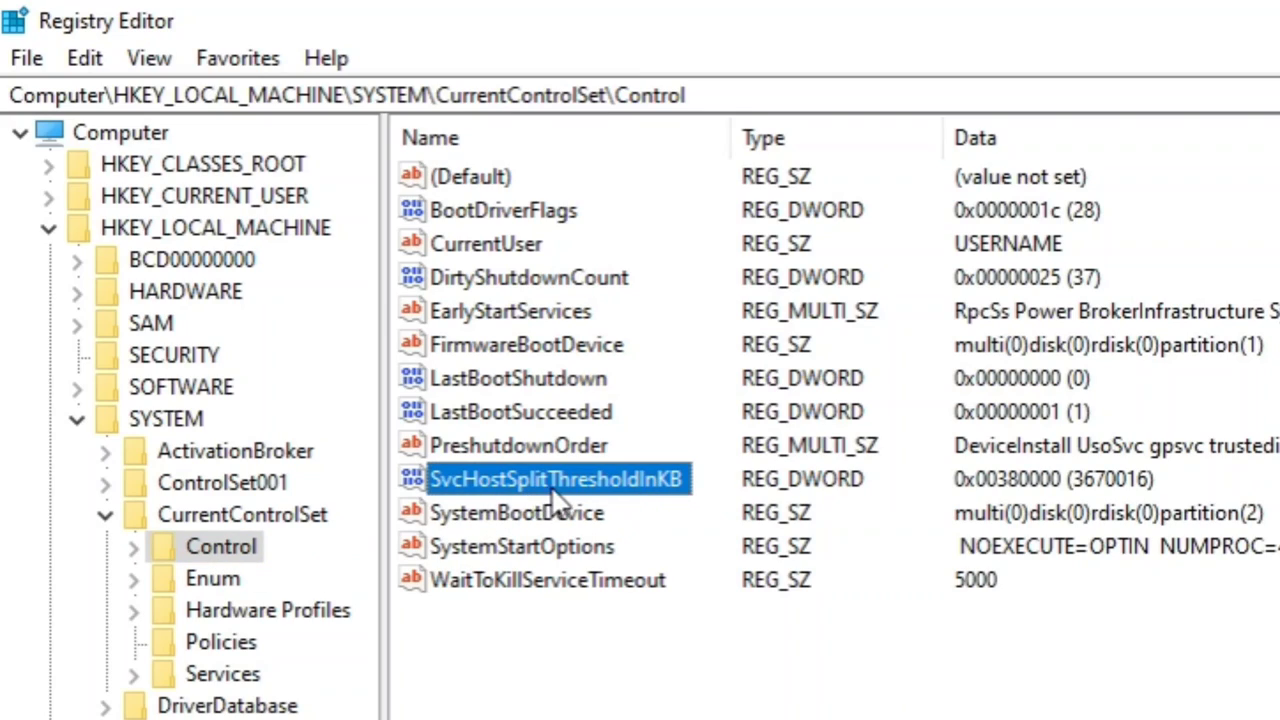
pyautogui.rightClick(603, 503)
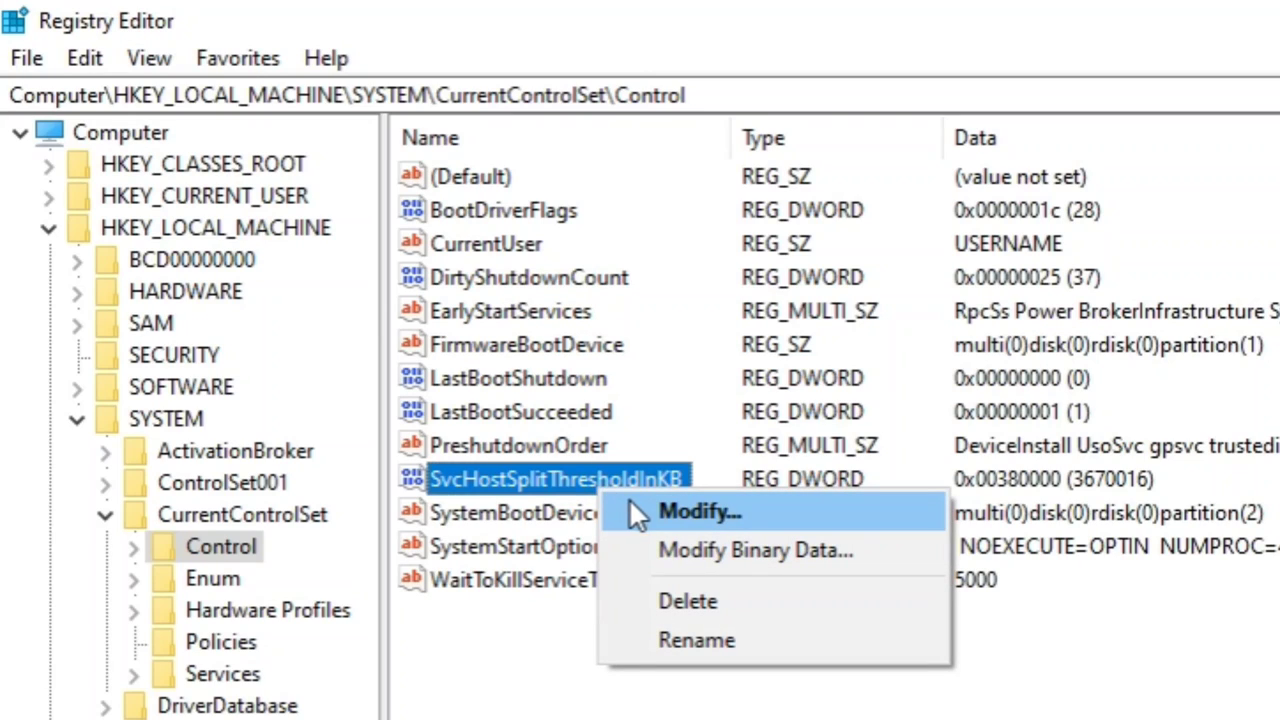
pyautogui.click(636, 510)
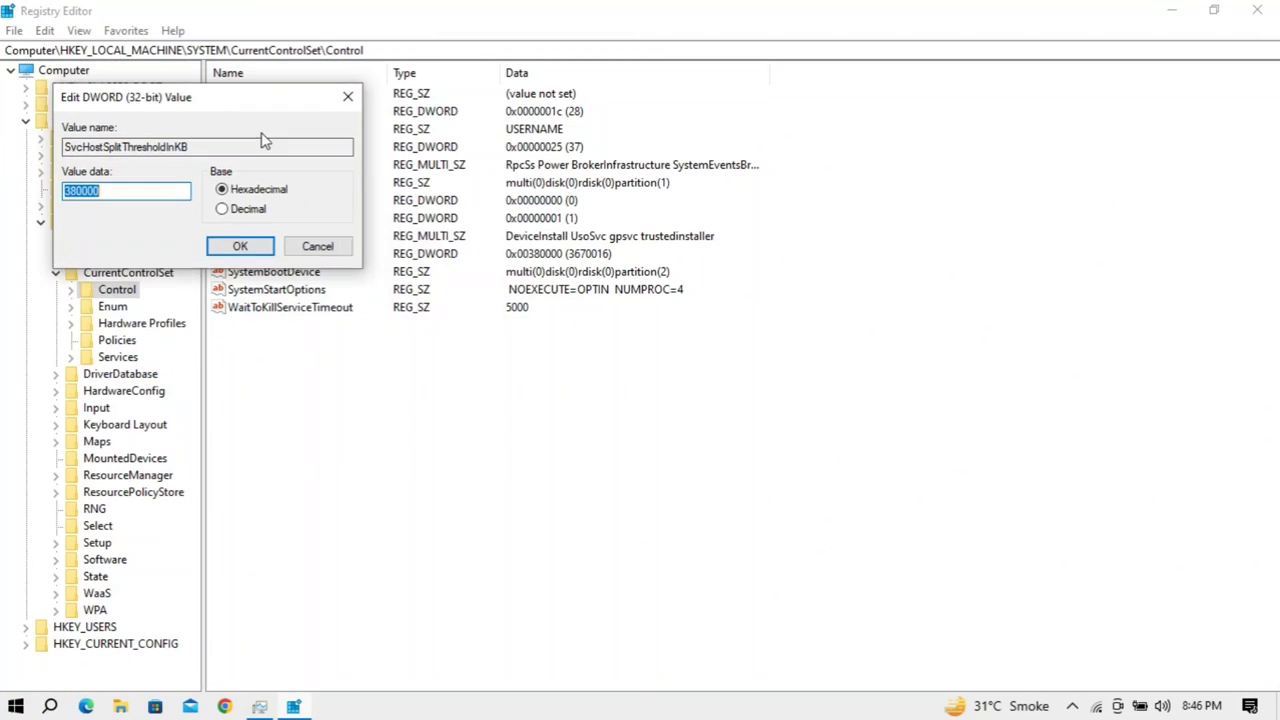
pyautogui.moveTo(473, 199); pyautogui.dragTo(789, 718)
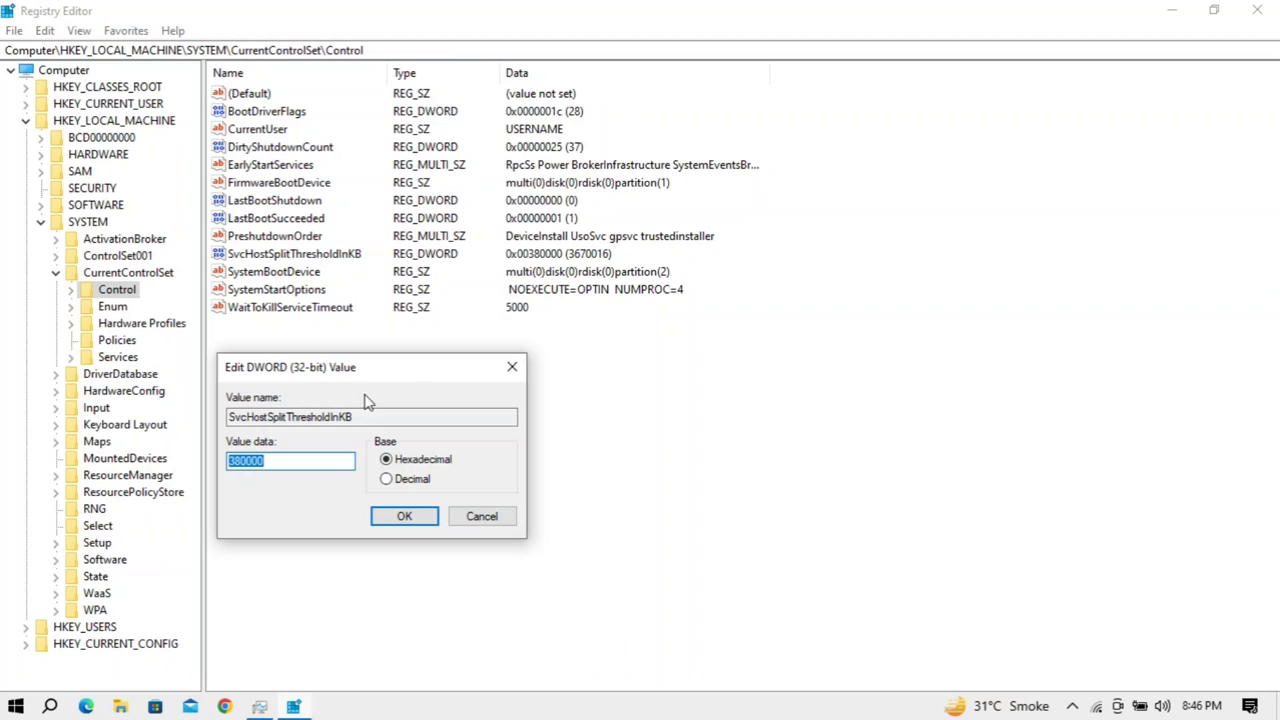
pyautogui.click(119, 346)
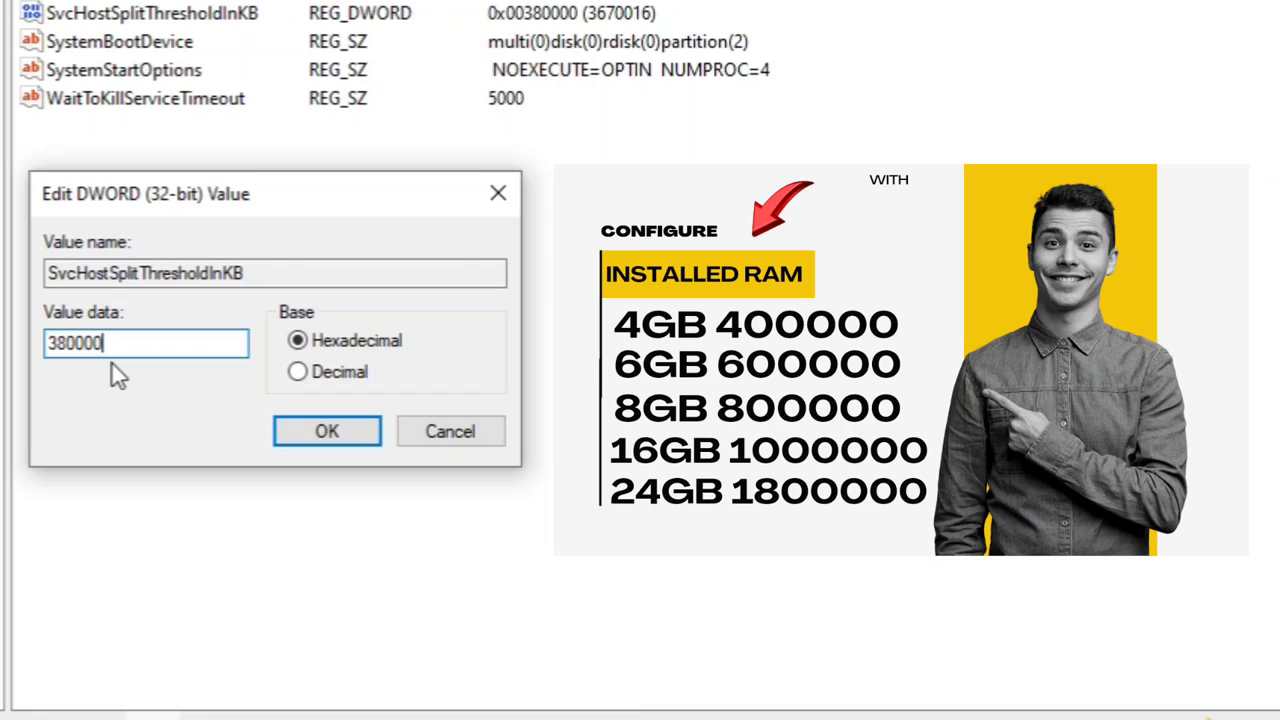
pyautogui.press('BackSpace')
pyautogui.press('BackSpace')
pyautogui.press('BackSpace')
pyautogui.press('BackSpace')
pyautogui.press('BackSpace')
pyautogui.write('600000')
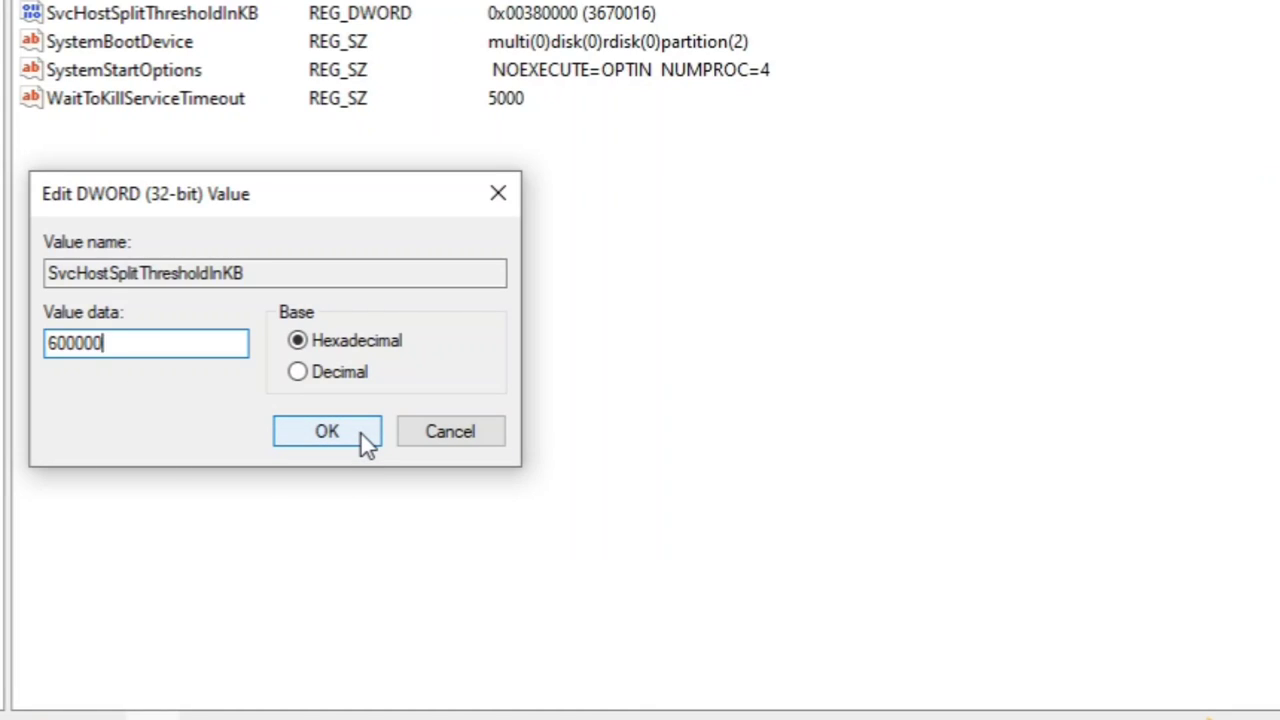
pyautogui.click(362, 436)
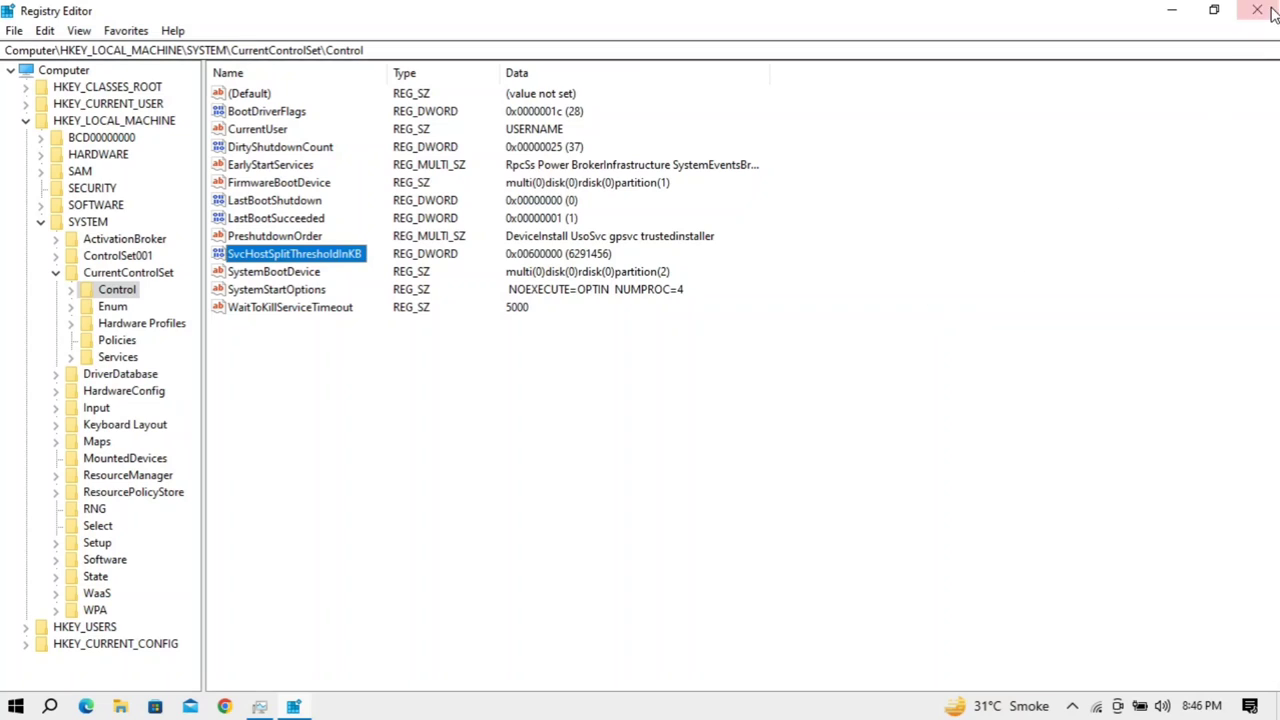
pyautogui.click(1272, 14)
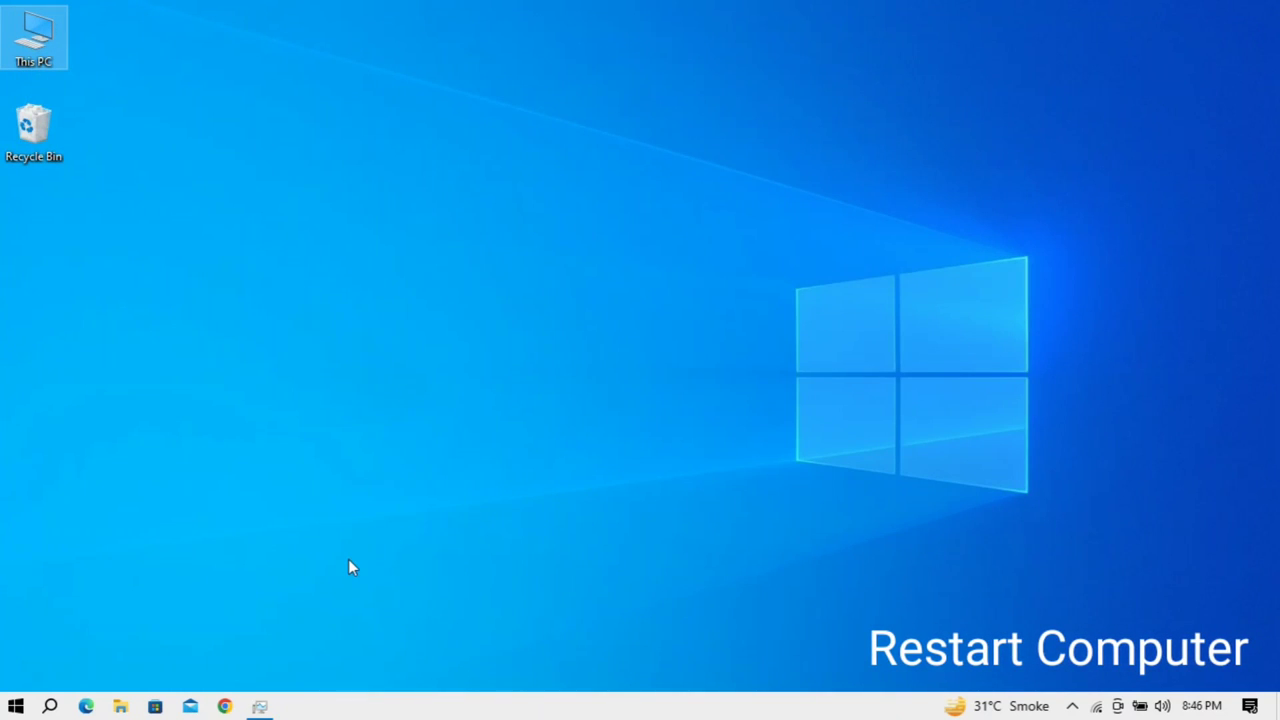
# Restart the computer to apply the registry change
pyautogui.click(16, 706)
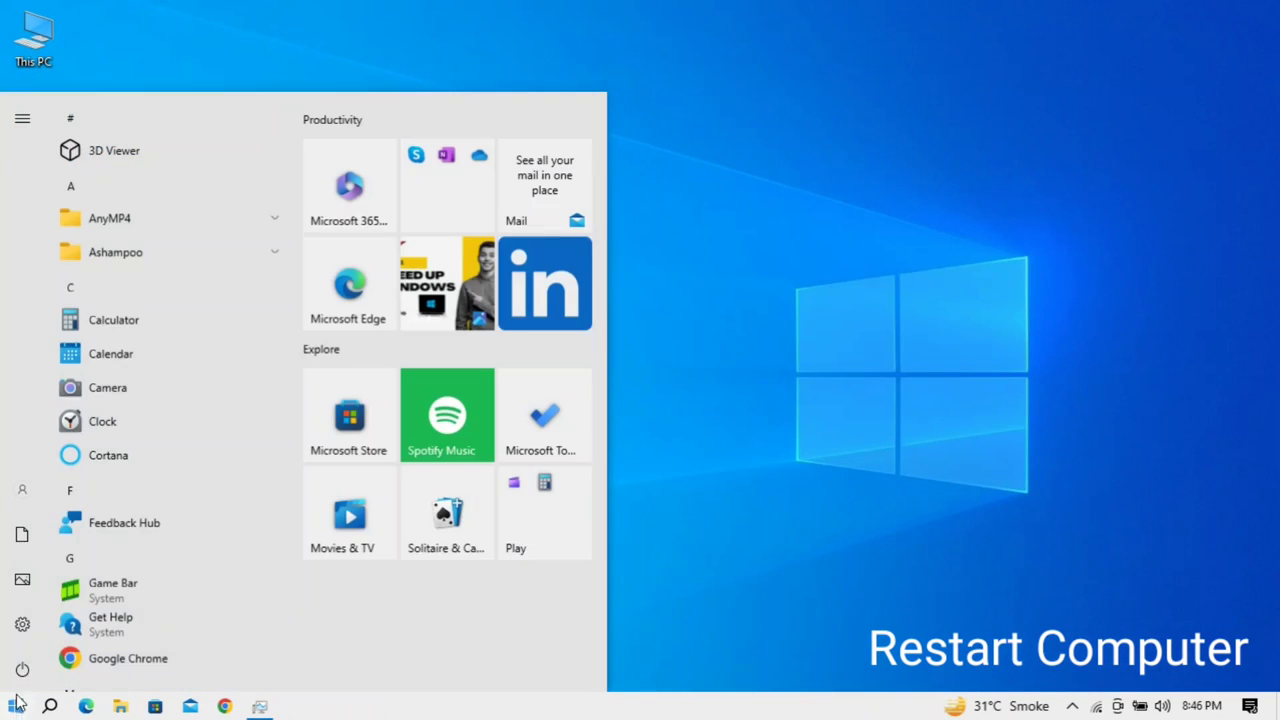
pyautogui.click(22, 672)
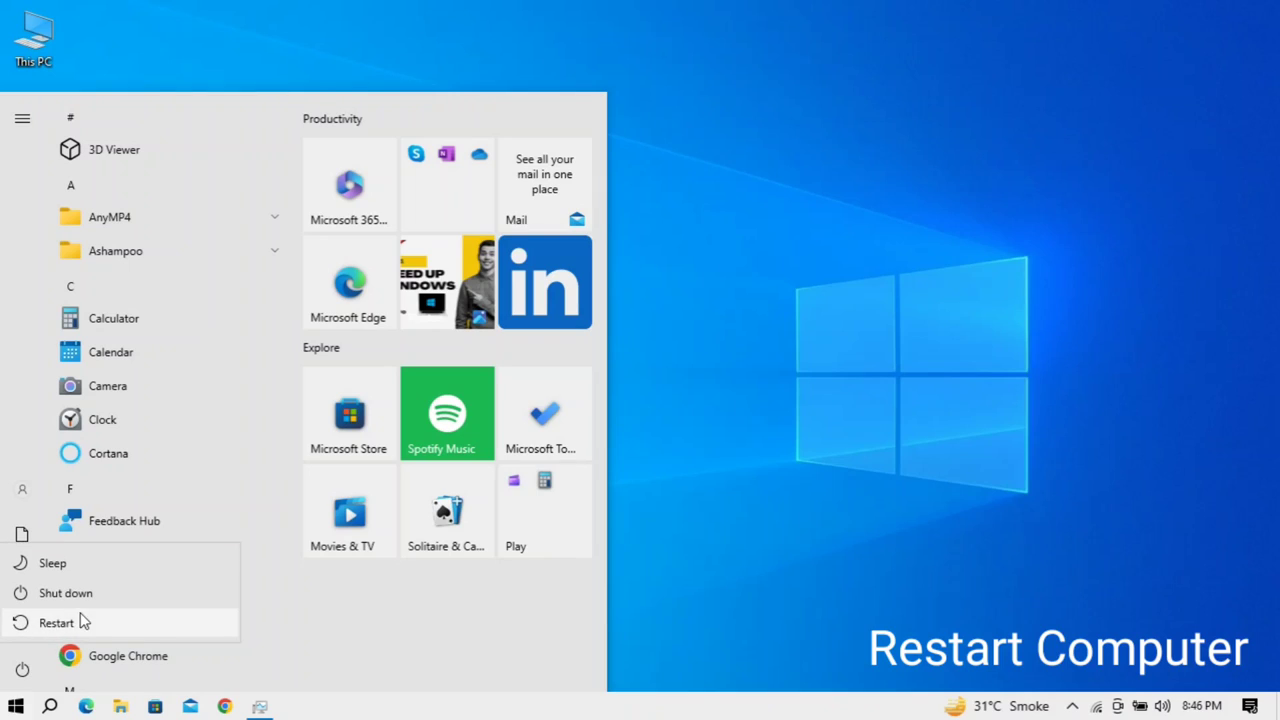